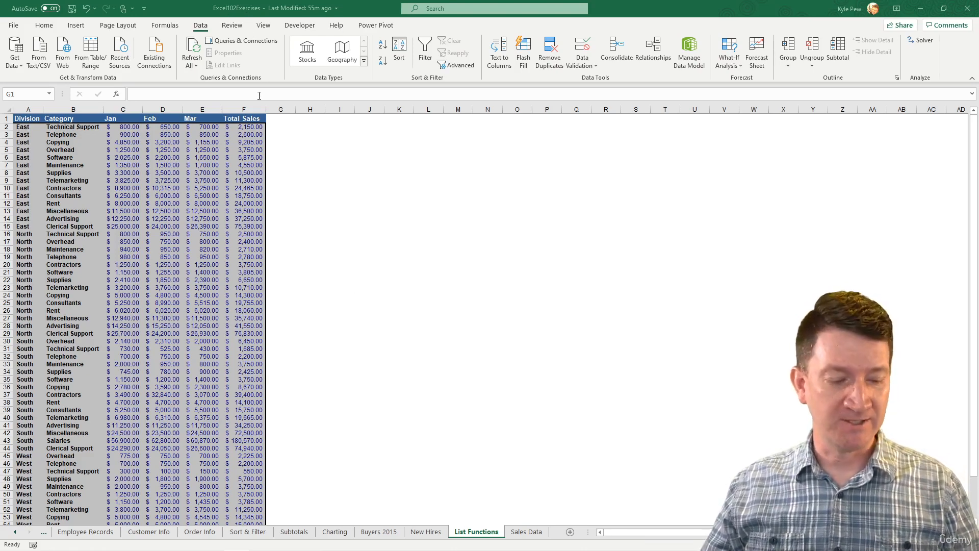
left_click_drag(480, 521, 509, 462)
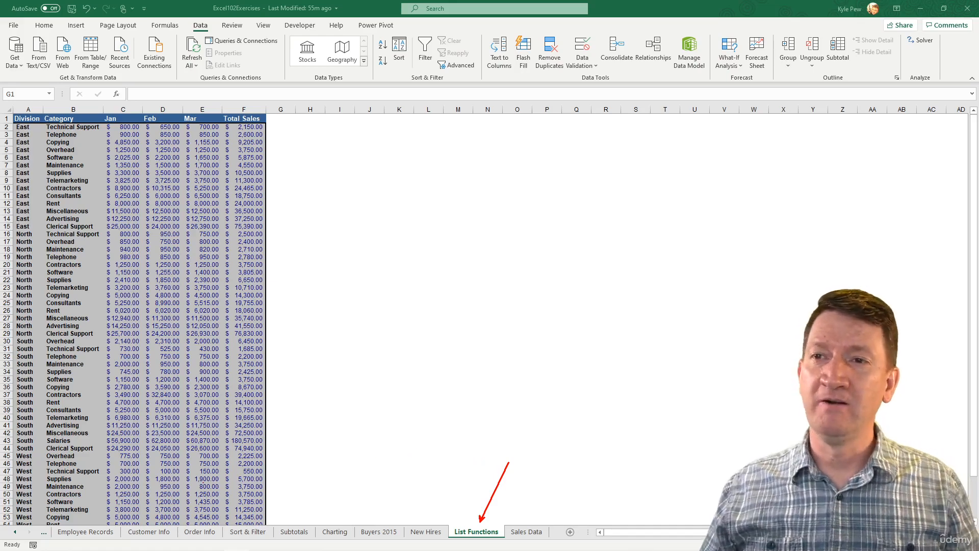
left_click_drag(24, 521, 57, 494)
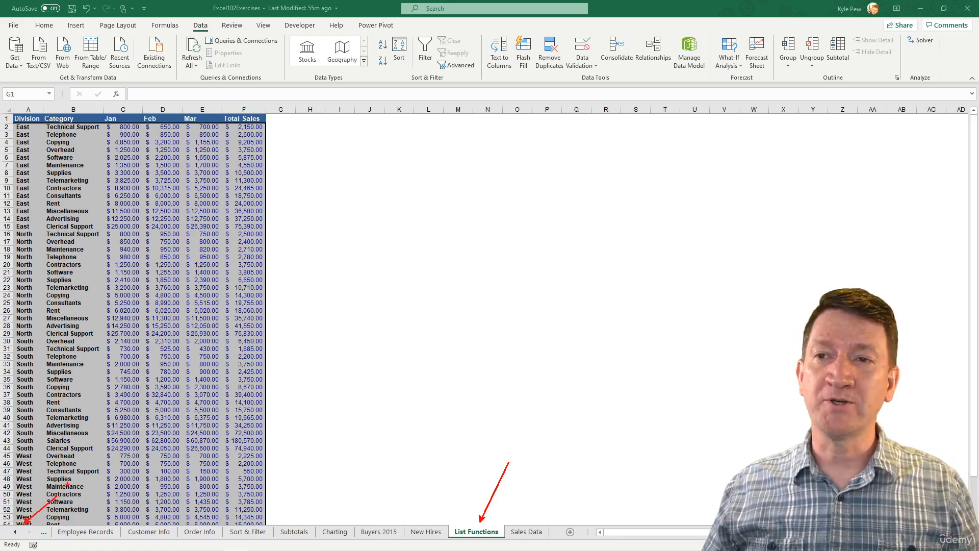
key("Escape")
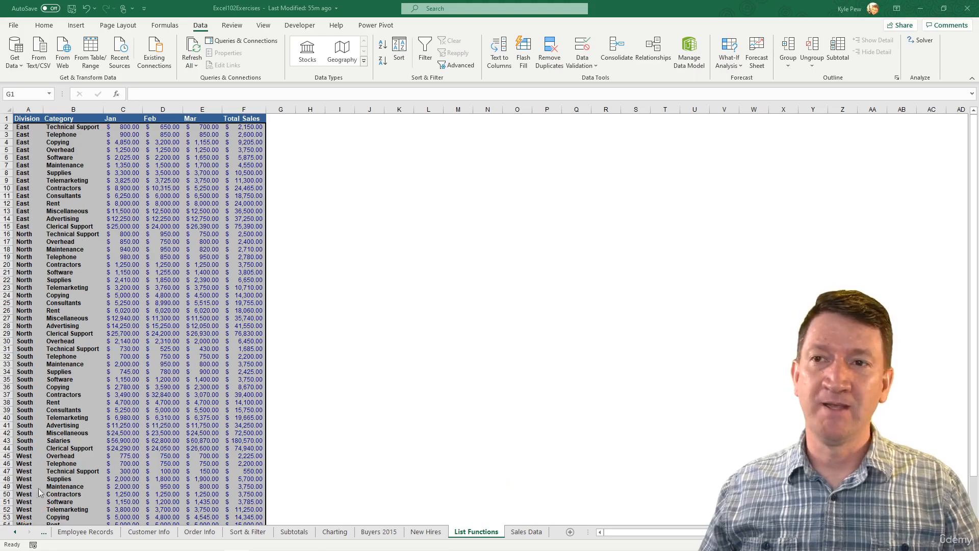
Activate the List Functions worksheet from the workbook's full sheet list and select the Total Sales header in F1.
right_click(17, 533)
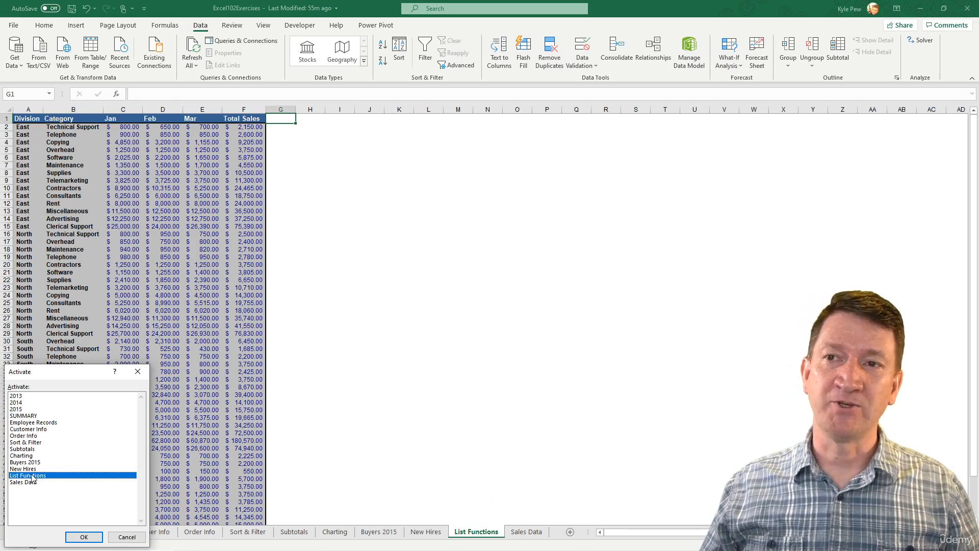
left_click(80, 538)
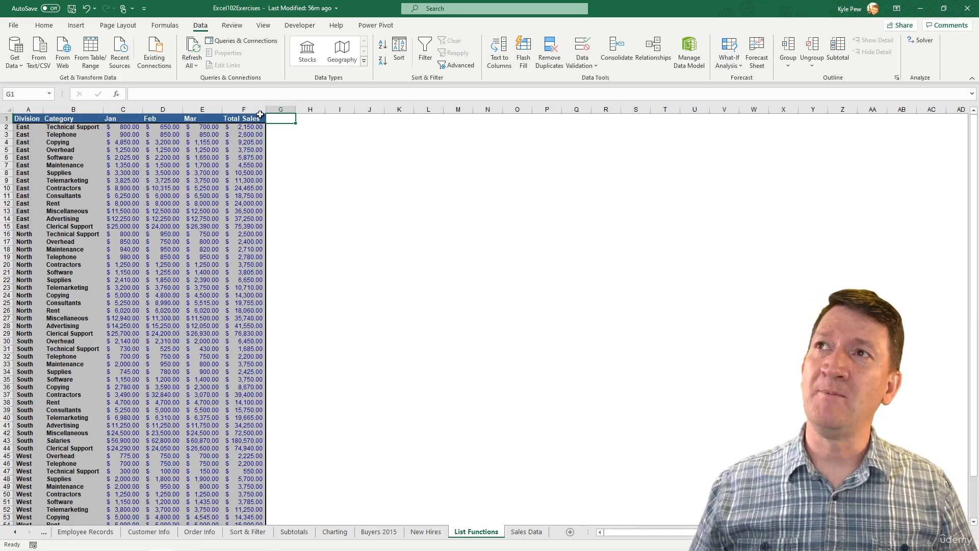
left_click(245, 109)
left_click(246, 121)
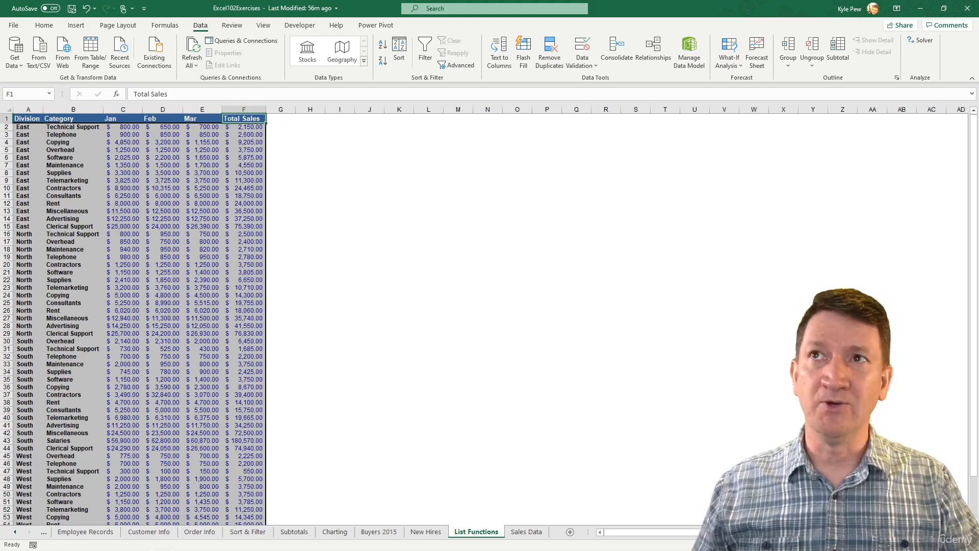
left_click_drag(77, 118, 134, 78)
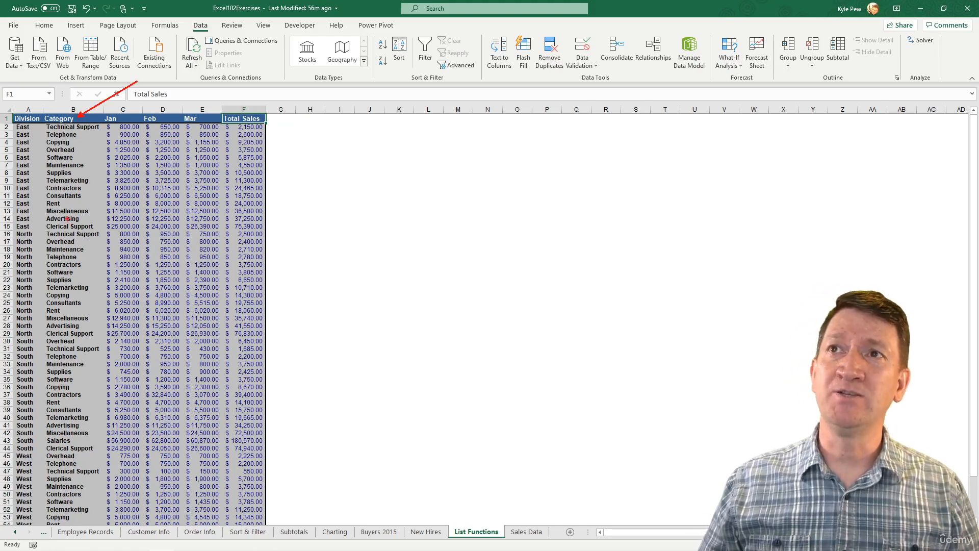
left_click_drag(70, 204, 192, 188)
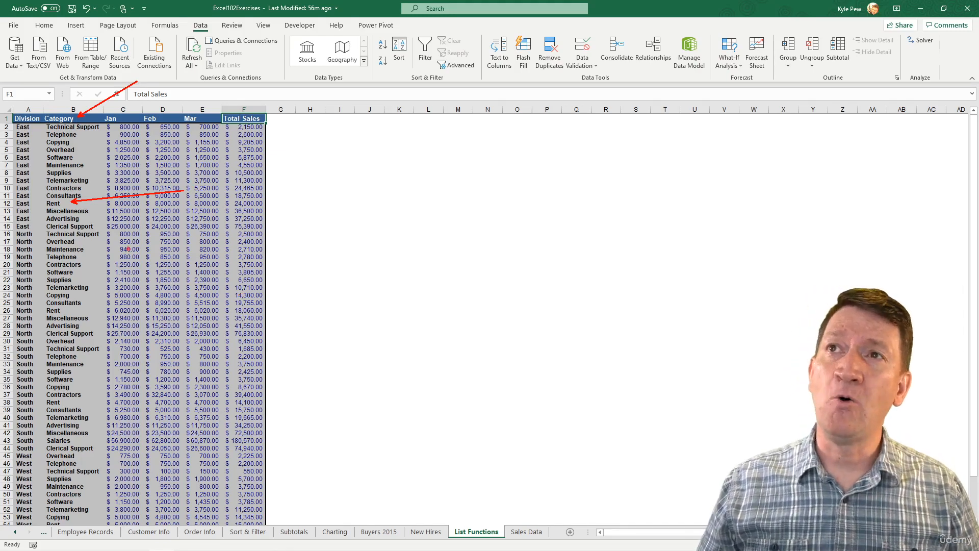
left_click_drag(13, 198, 275, 208)
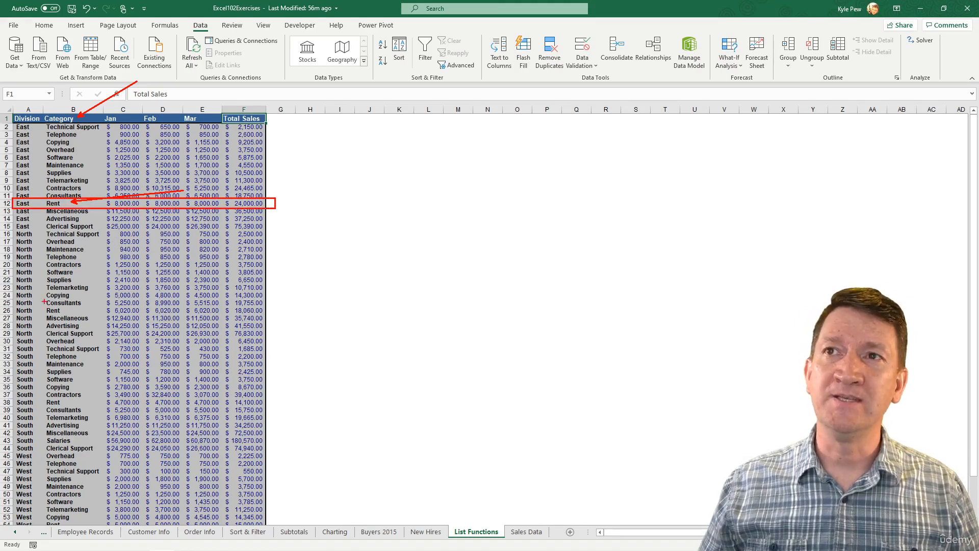
left_click_drag(11, 307, 291, 317)
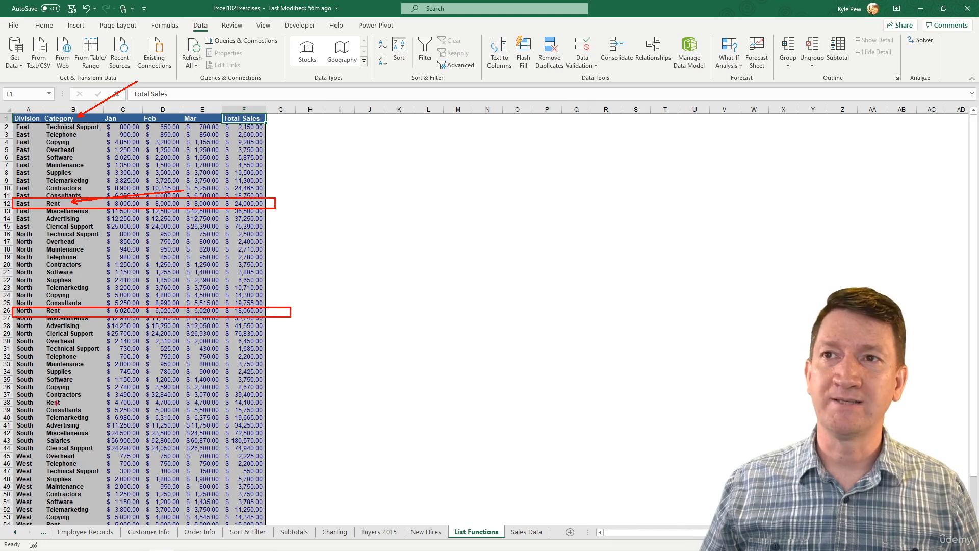
left_click_drag(14, 399, 280, 407)
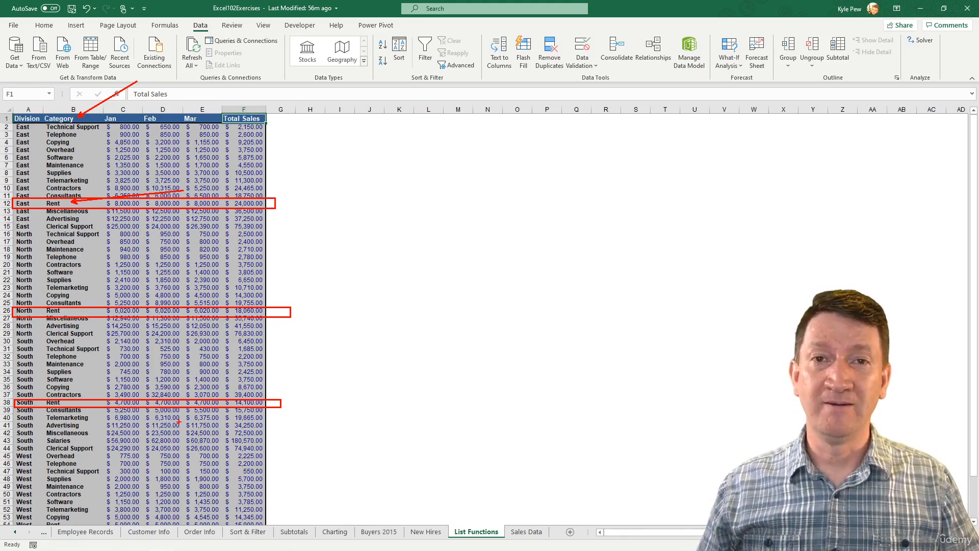
key("Escape")
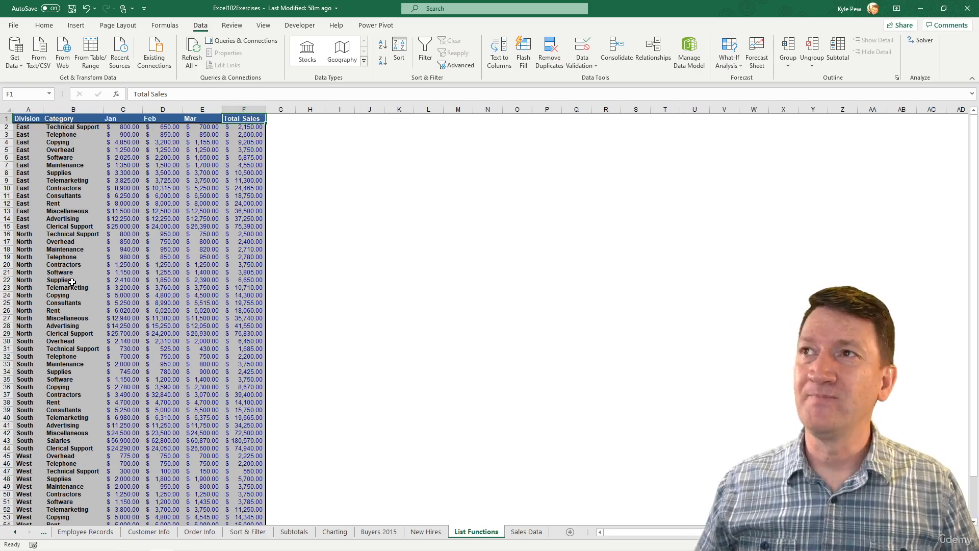
left_click(343, 156)
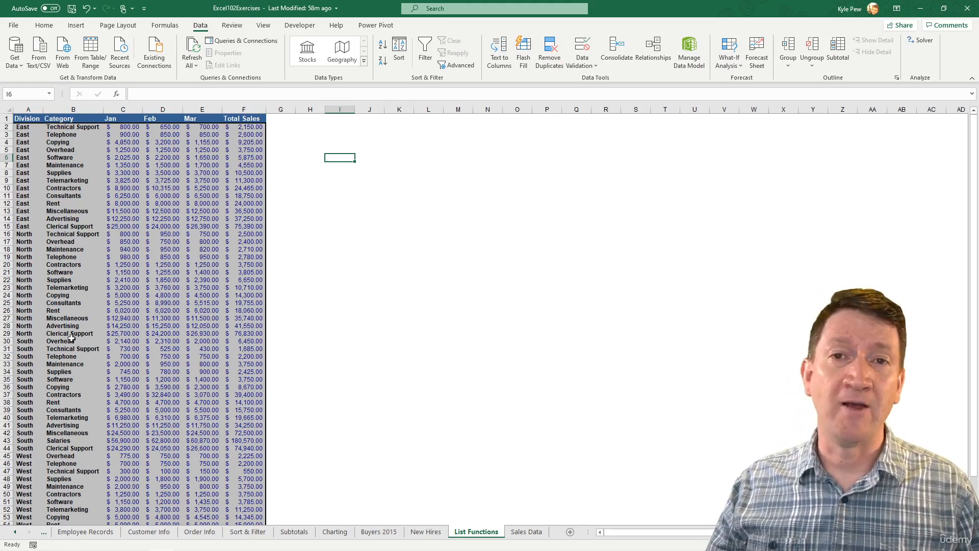
left_click(74, 117)
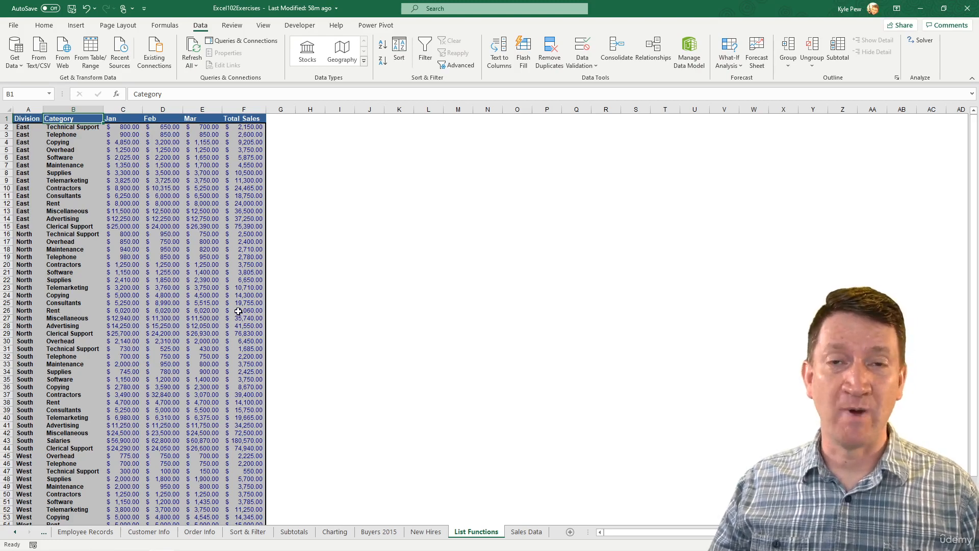
left_click(337, 144)
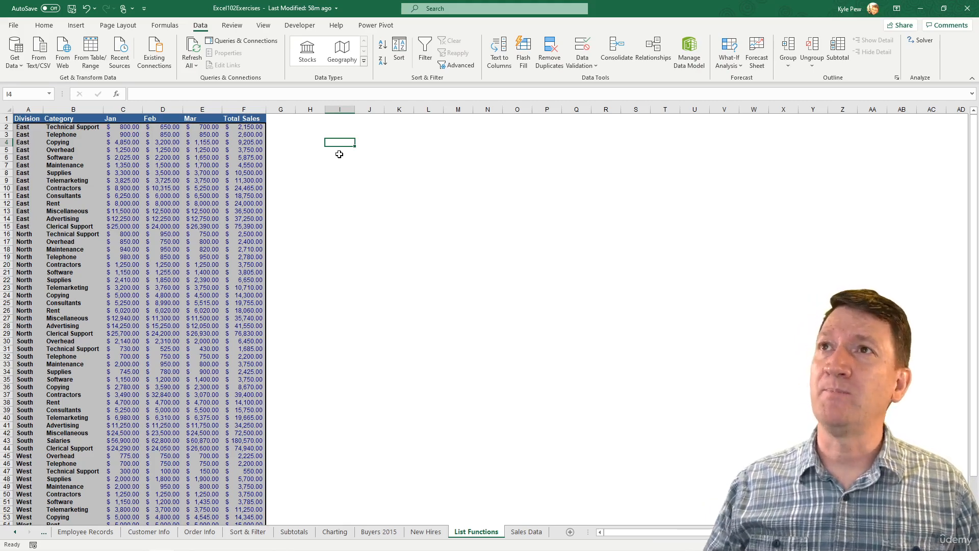
Enter the criteria heading Category in cell I2, spelled exactly like the list's column header.
left_click(337, 127)
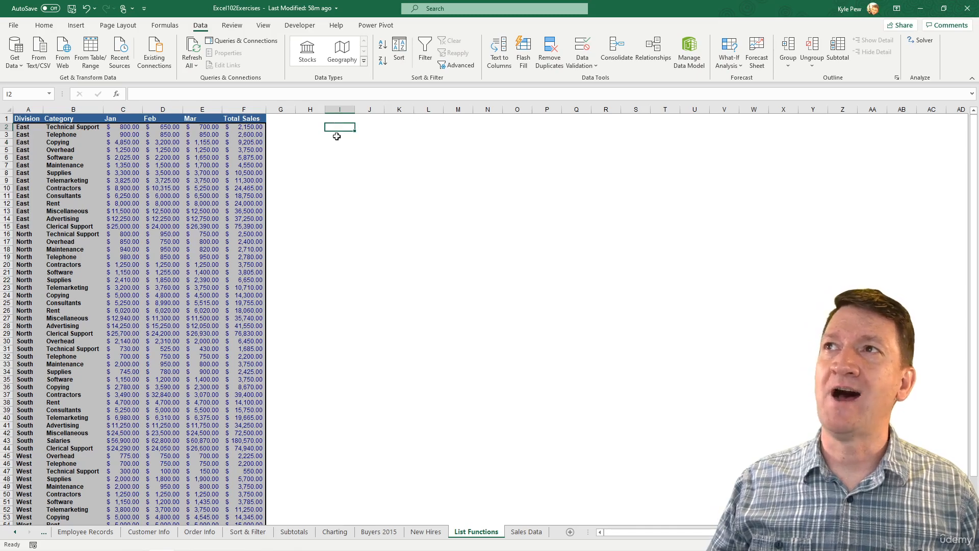
type("Category")
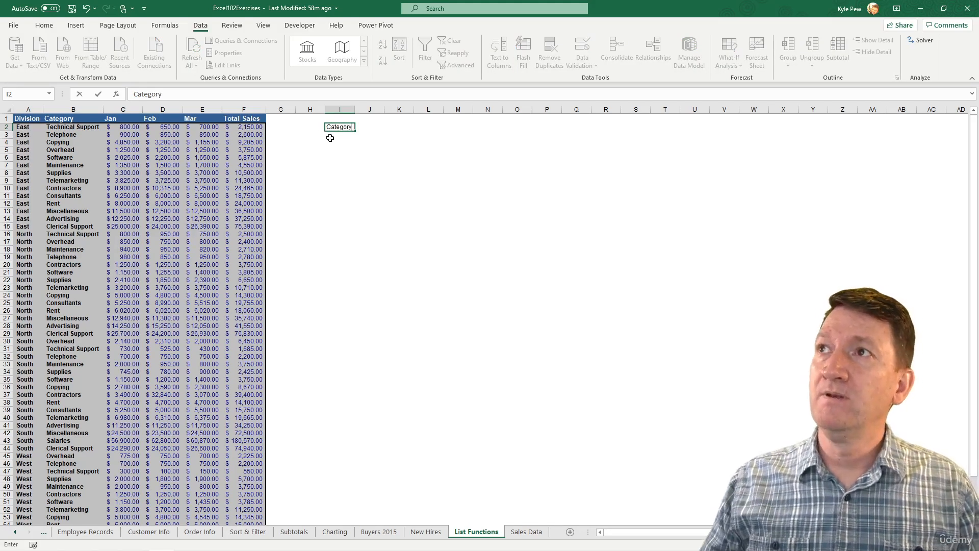
key("Return")
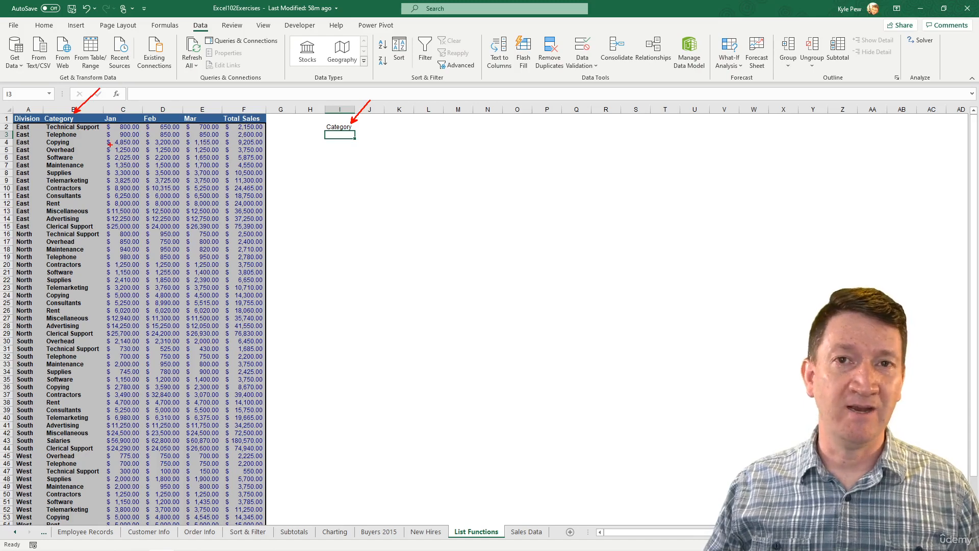
left_click(347, 128)
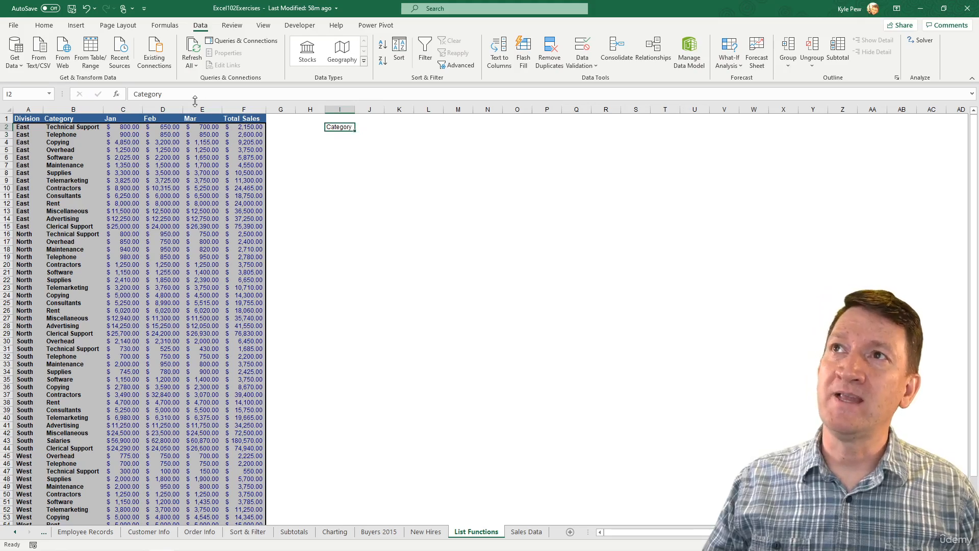
left_click(164, 94)
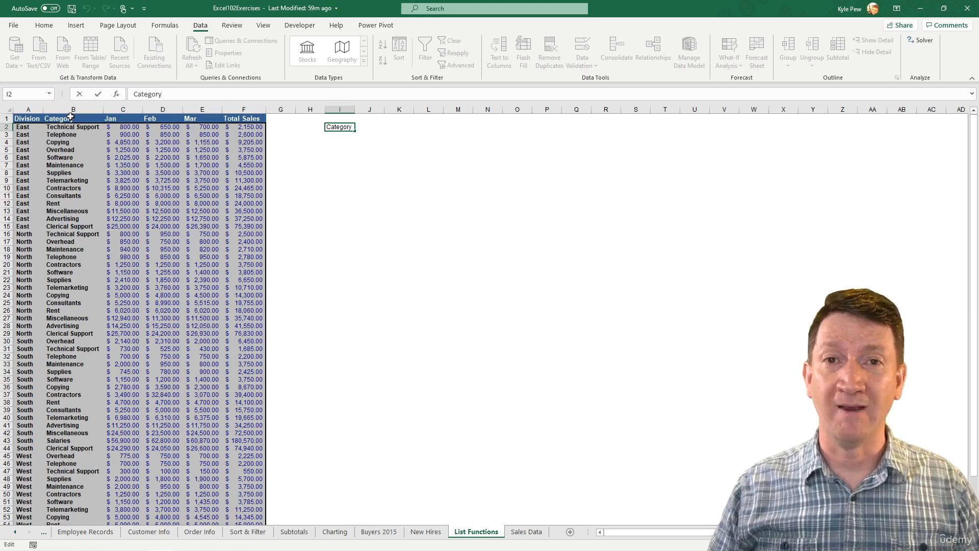
key("Return")
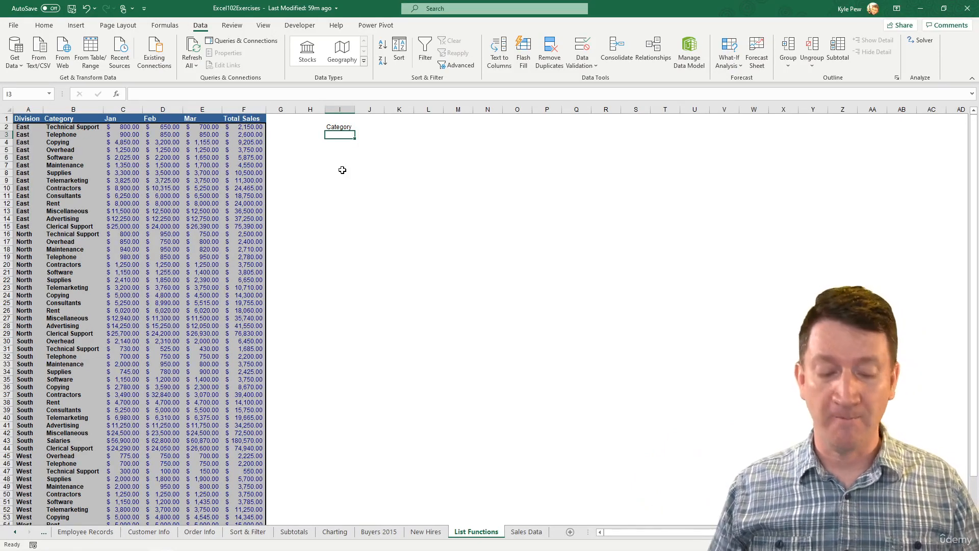
Enter the criterion Rent in cell I3 and compare it with the Rent entry in B12.
type("Rent")
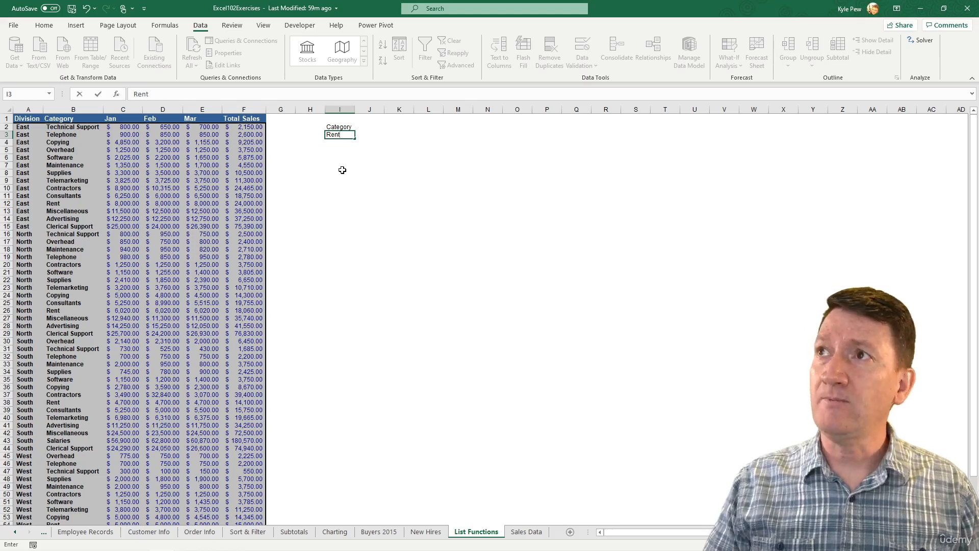
key("Return")
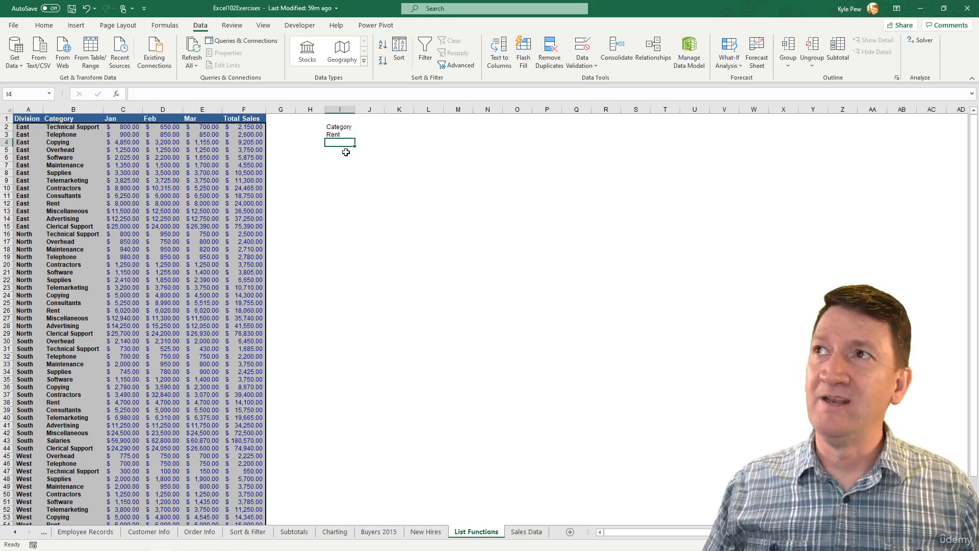
left_click(343, 134)
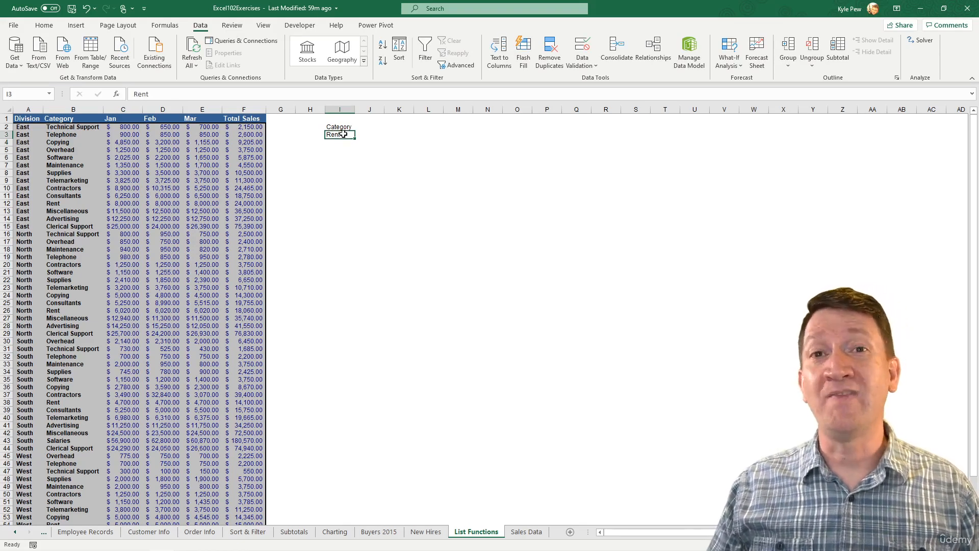
left_click(62, 203)
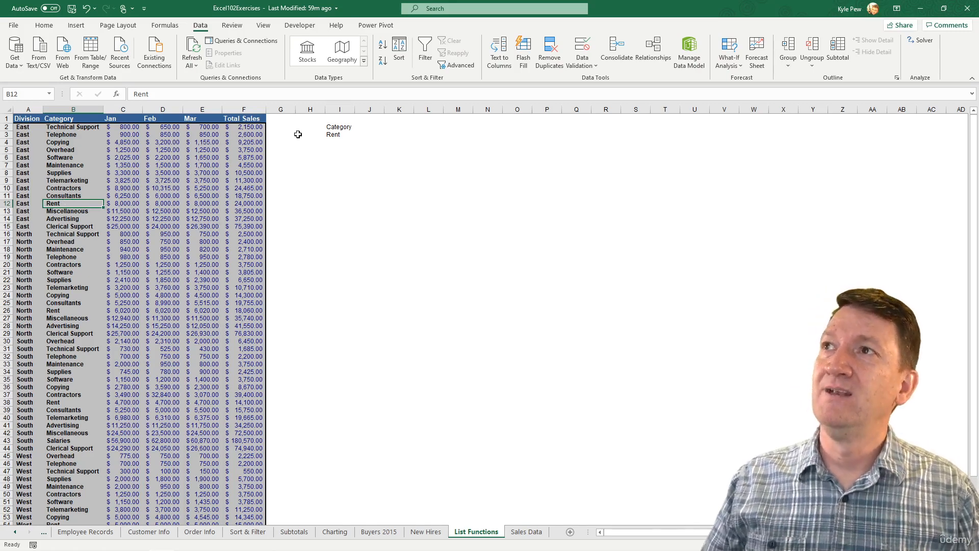
Give the Category heading in I2 a white font and a medium blue theme fill.
left_click(334, 128)
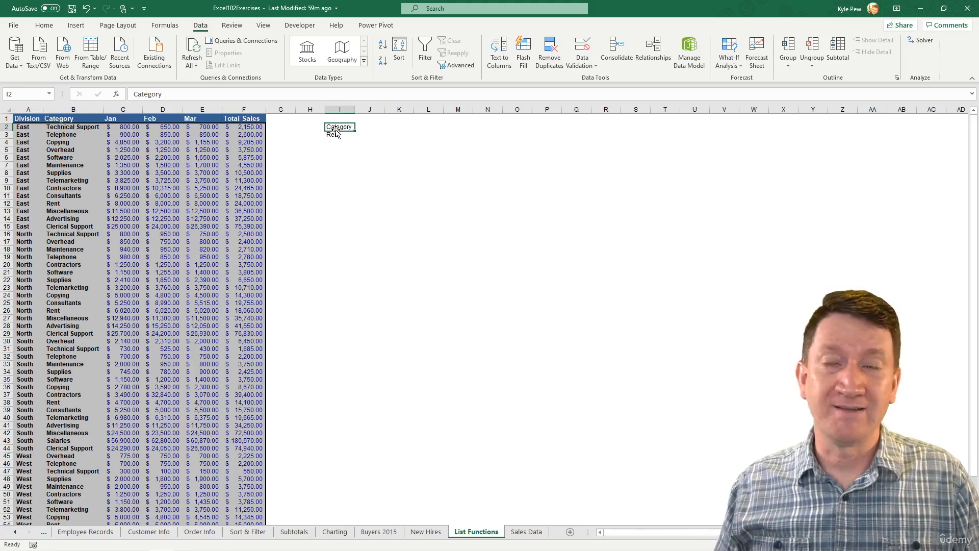
left_click(45, 25)
left_click(191, 61)
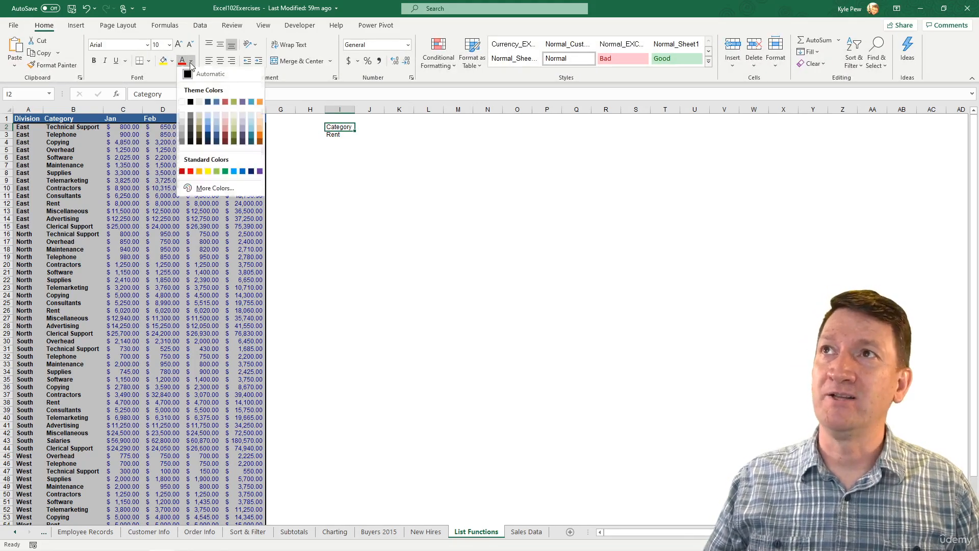
left_click(181, 102)
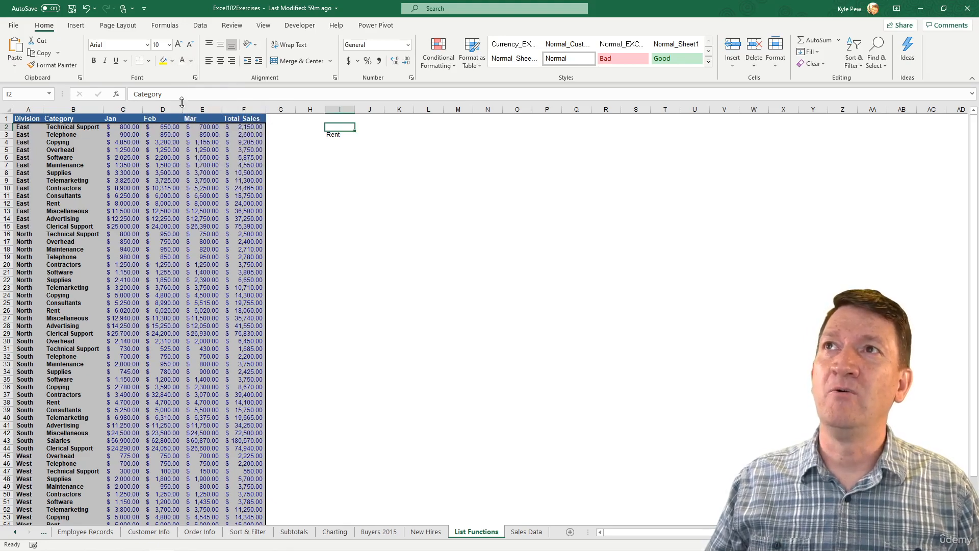
left_click(173, 60)
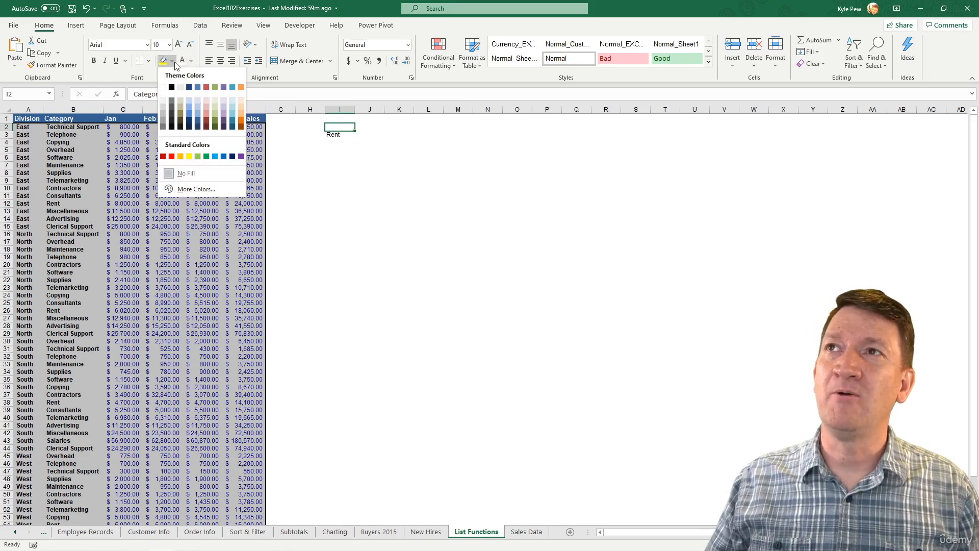
left_click(189, 116)
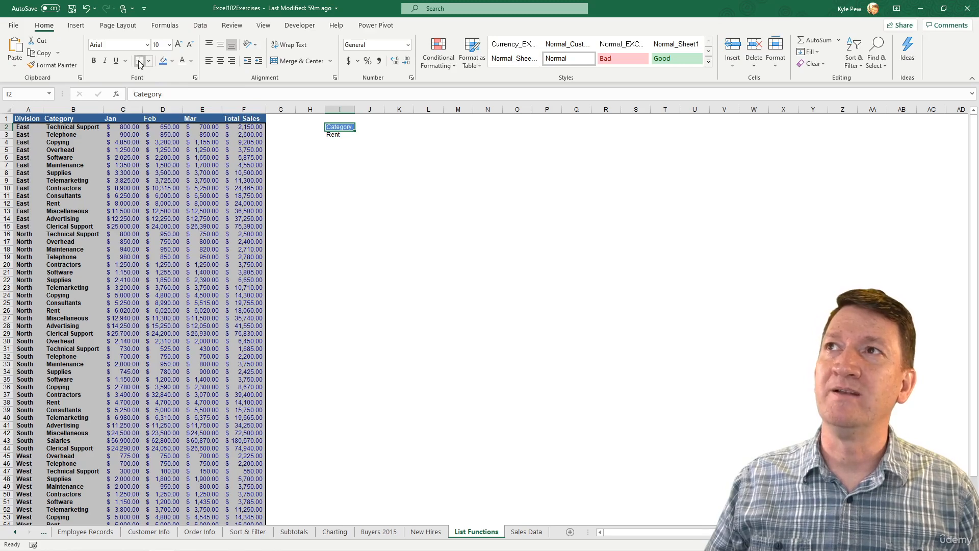
Increase the Category heading's font size to 14 and widen column I to fit it.
left_click(178, 45)
left_click(179, 45)
left_click(178, 45)
left_click_drag(355, 110, 374, 109)
Increase the font size of the Rent criterion in I3 to 14.
left_click(343, 138)
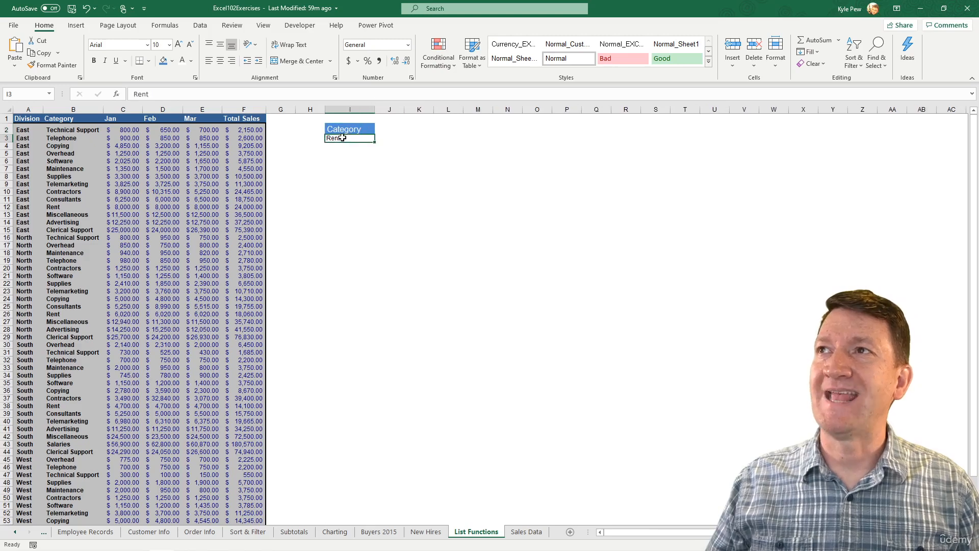
left_click(179, 45)
left_click(178, 45)
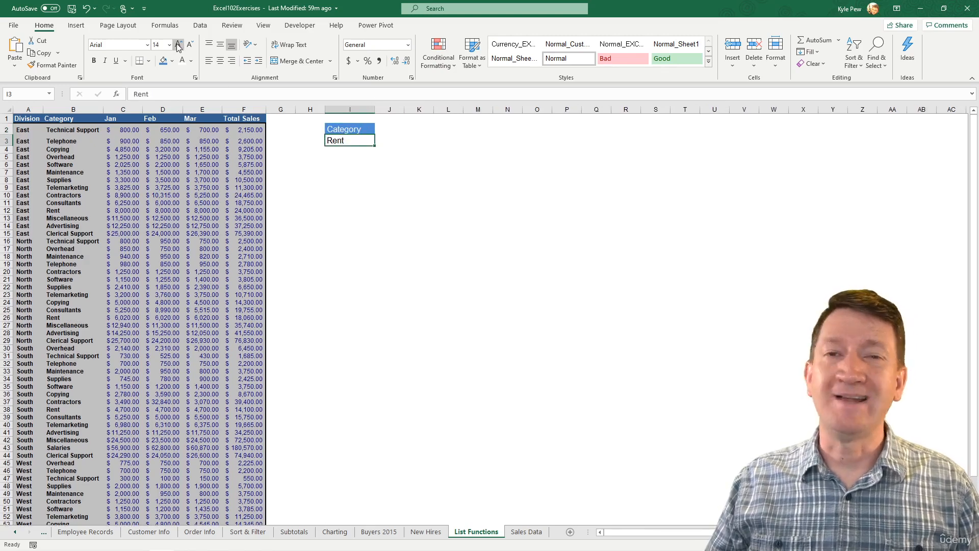
Make the Category heading in I2 bold.
left_click(357, 129)
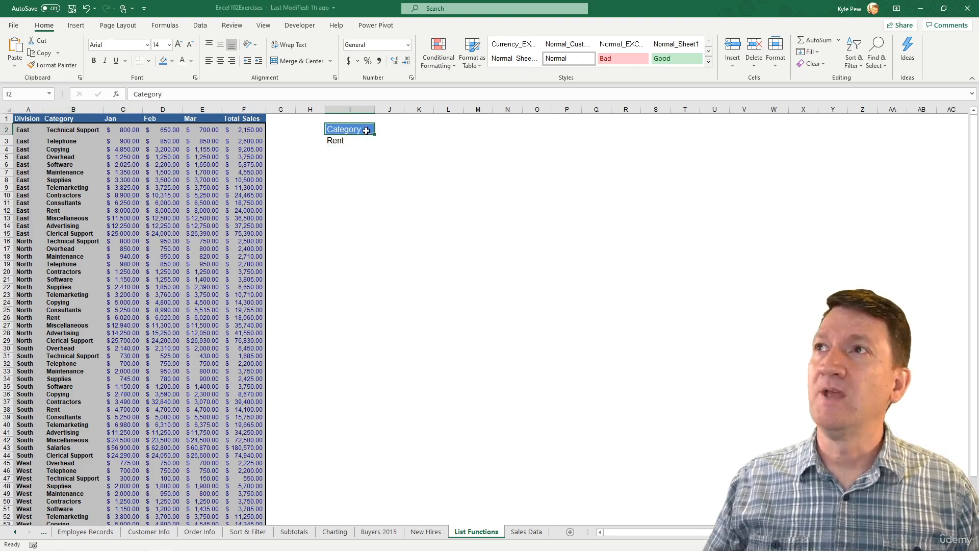
left_click(94, 60)
left_click(347, 145)
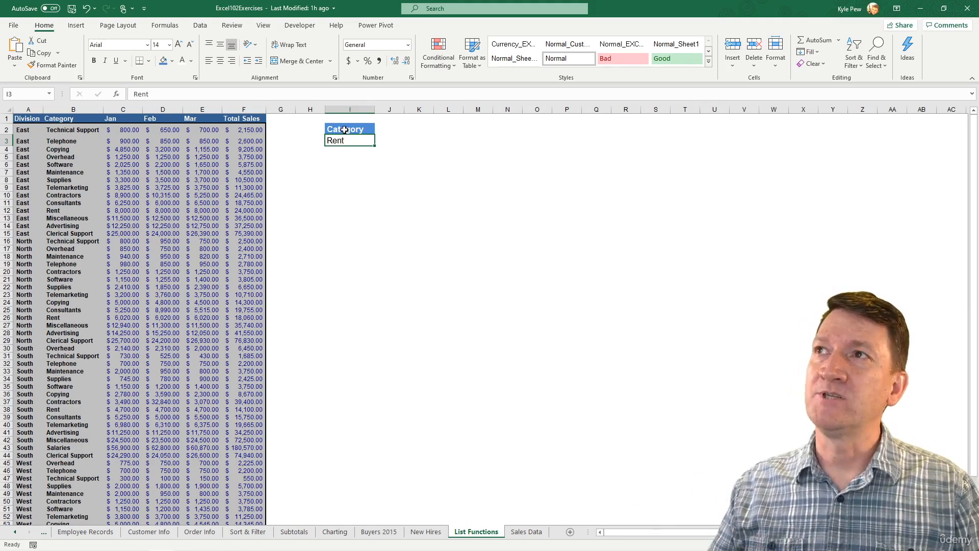
left_click(345, 130)
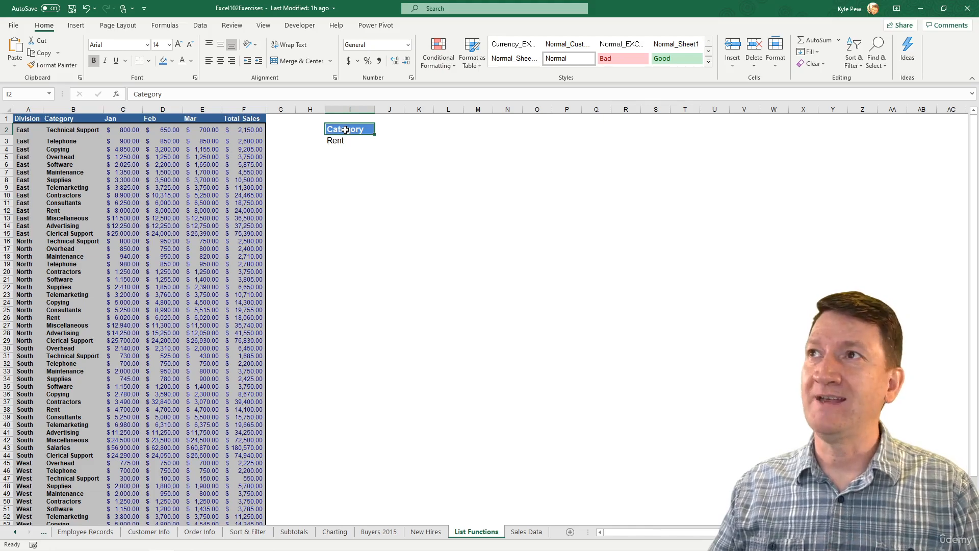